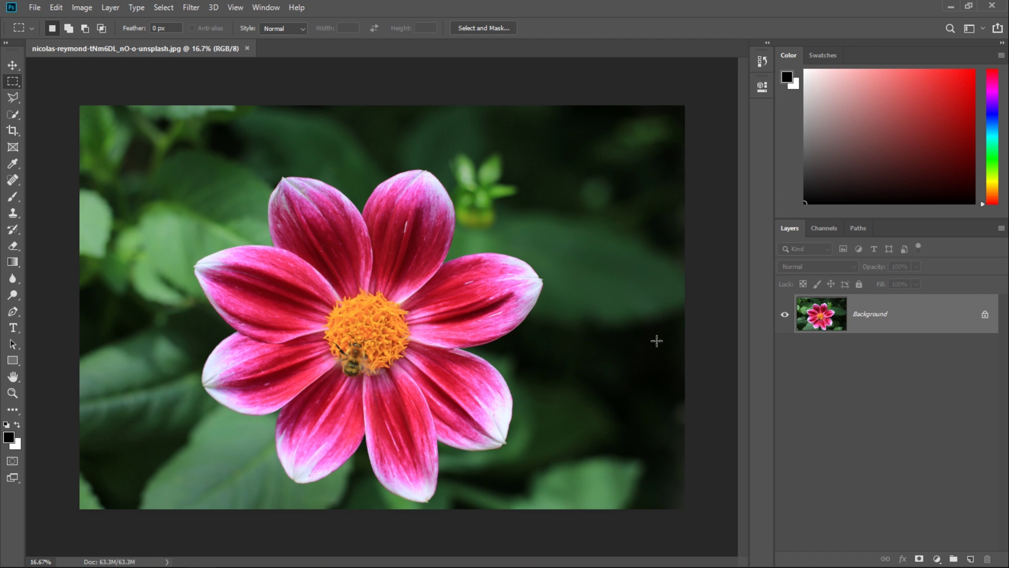
# Show the Channels panel listing RGB, Red, Green and Blue, and hide the Red channel
pyautogui.click(823, 228)
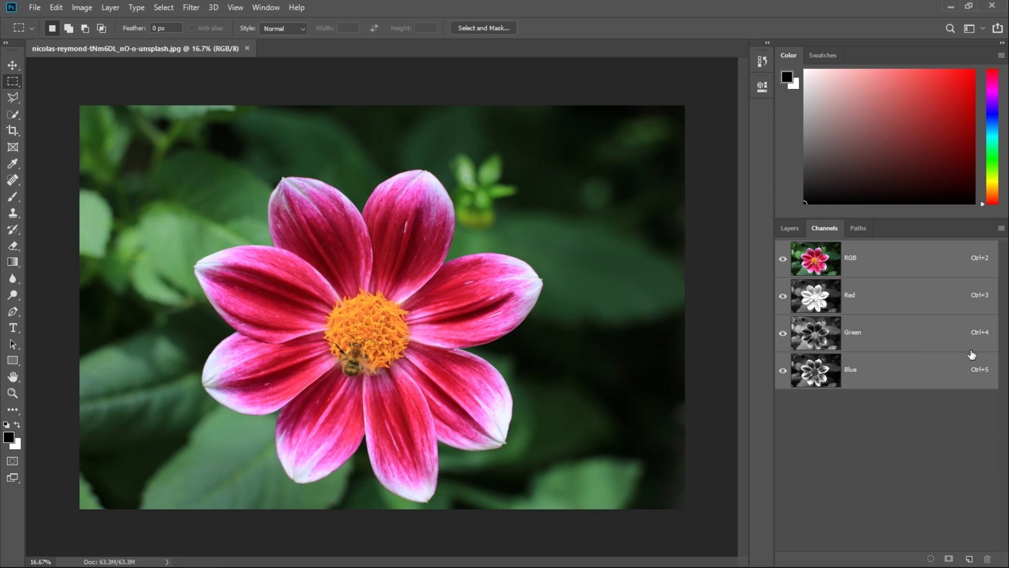
pyautogui.click(267, 7)
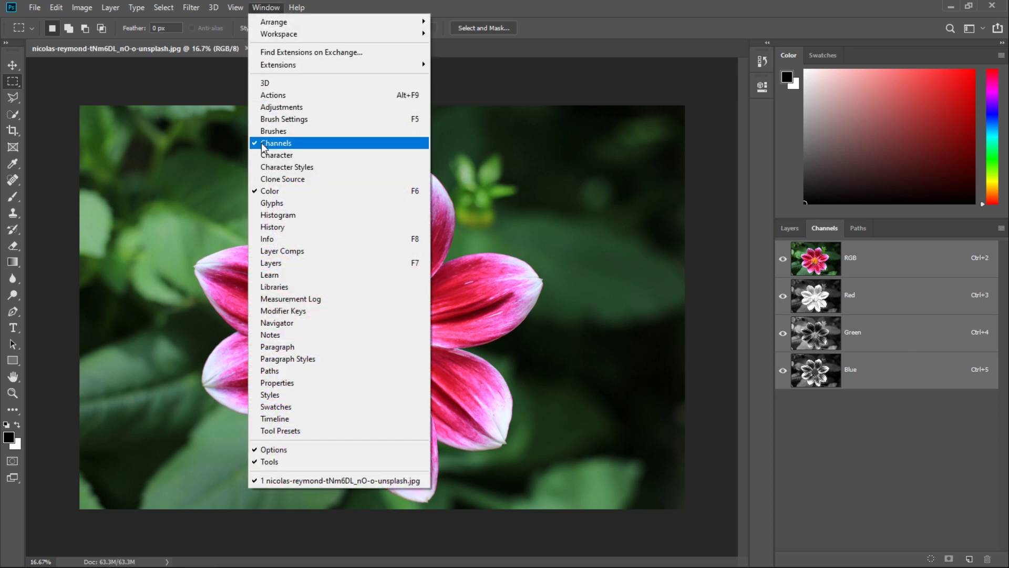
pyautogui.click(760, 9)
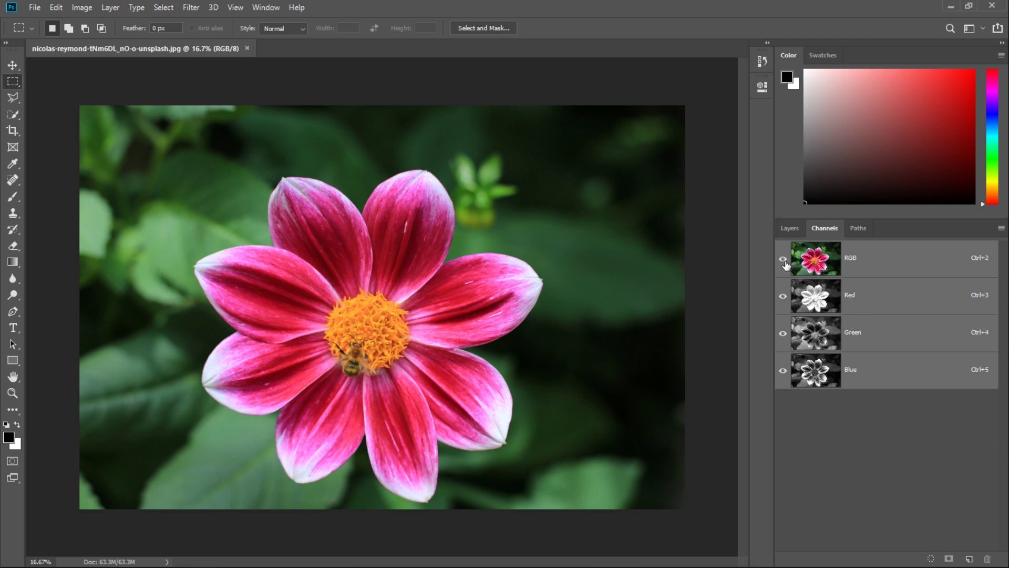
pyautogui.click(783, 296)
# View Blue, Green, then Red alone, ending with only the Red channel visible and active
pyautogui.click(783, 333)
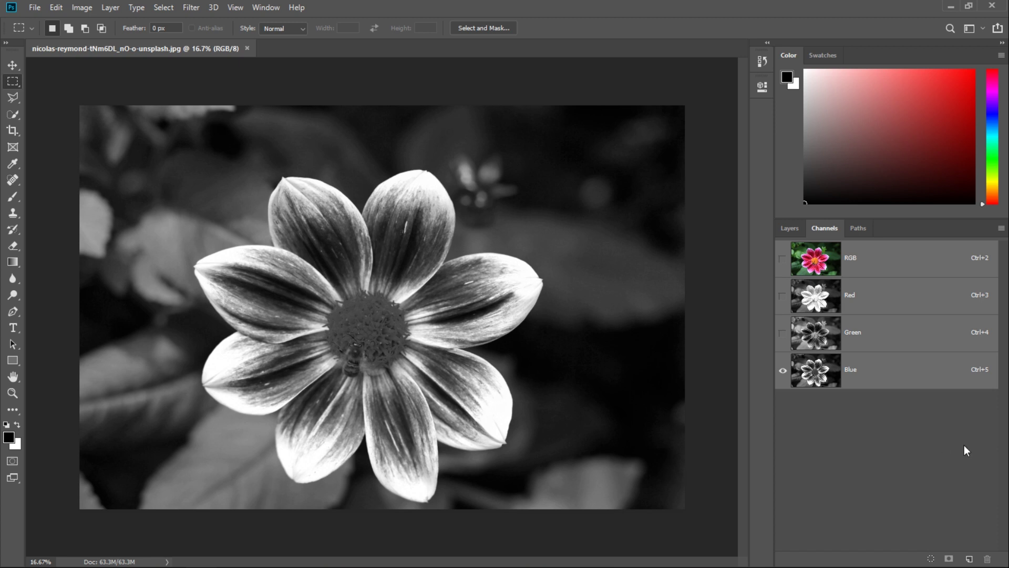
pyautogui.click(783, 333)
pyautogui.click(783, 370)
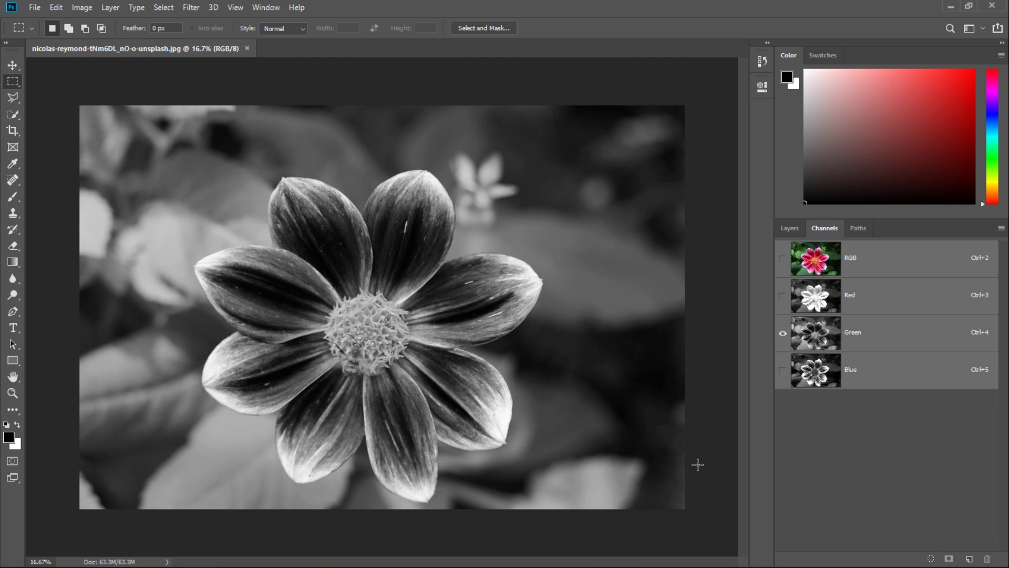
pyautogui.click(783, 296)
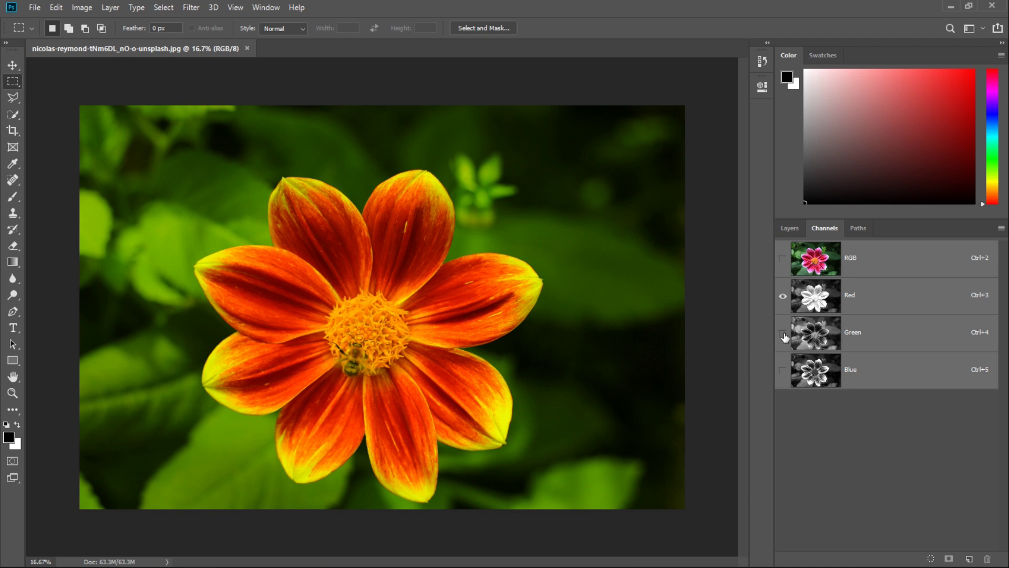
pyautogui.click(782, 332)
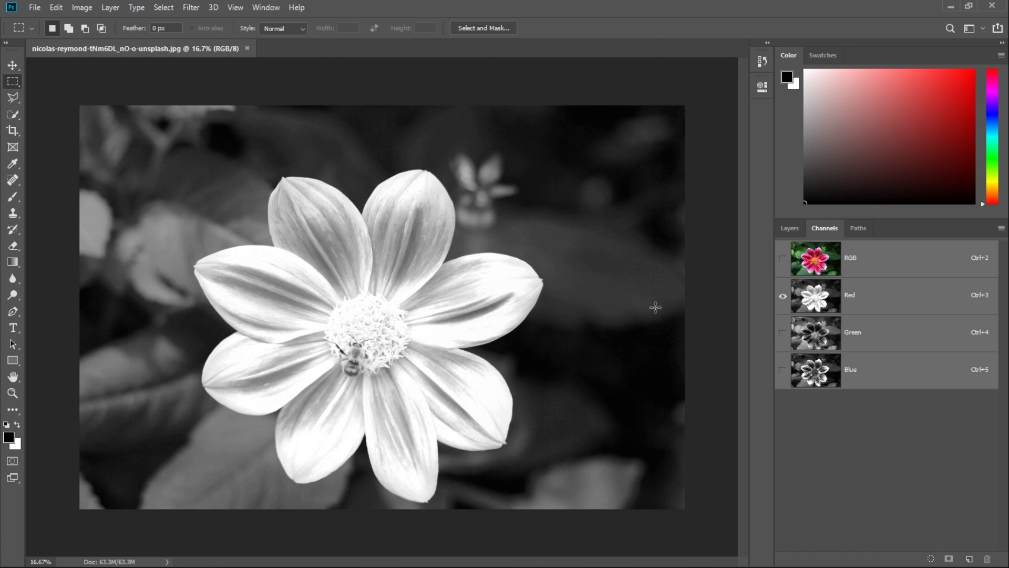
pyautogui.click(915, 300)
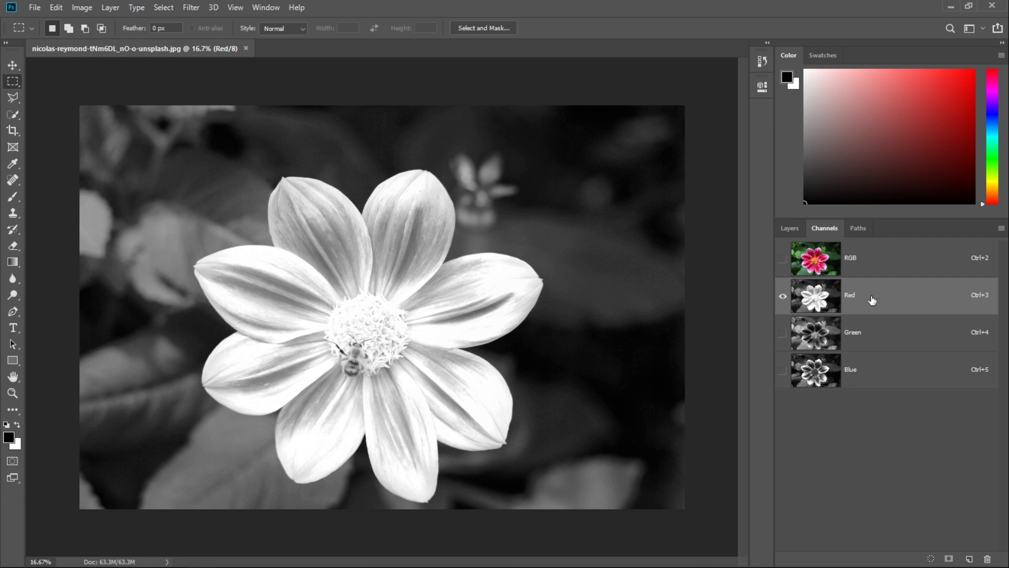
# Drag the Red channel onto Create new channel to make a Red copy channel
pyautogui.moveTo(872, 299); pyautogui.dragTo(968, 563)
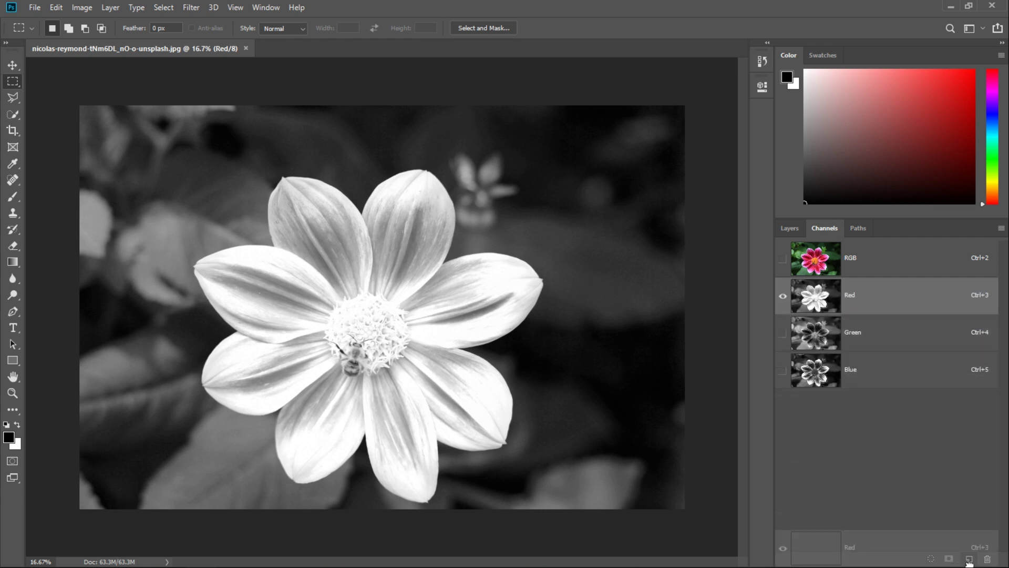
pyautogui.moveTo(968, 562); pyautogui.dragTo(968, 562)
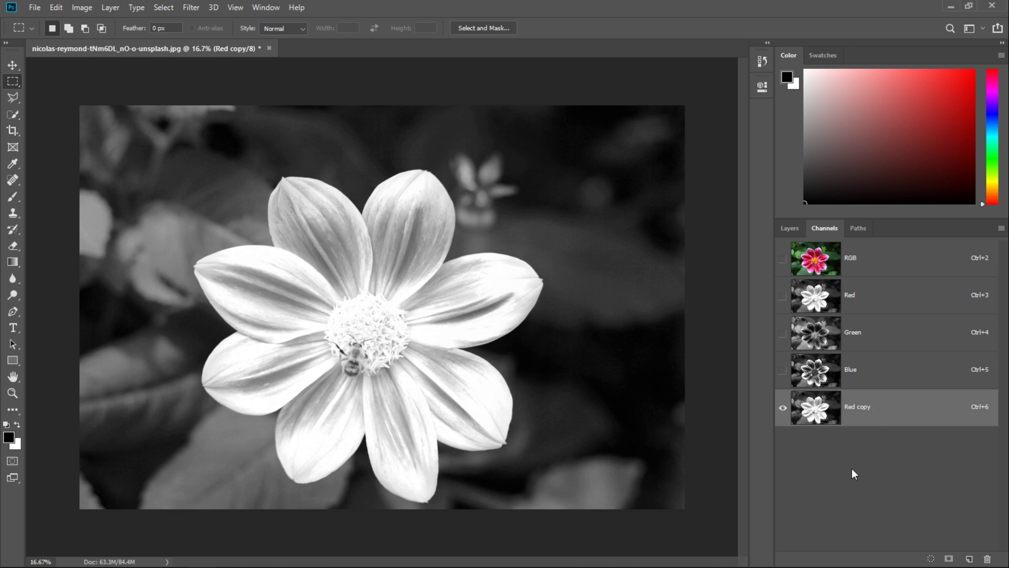
pyautogui.click(82, 8)
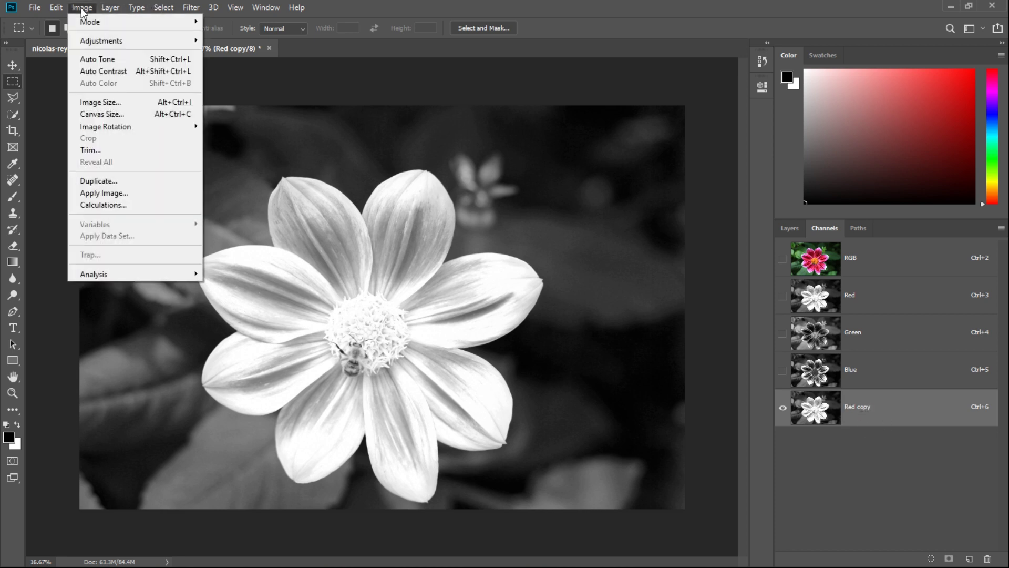
pyautogui.moveTo(134, 40)
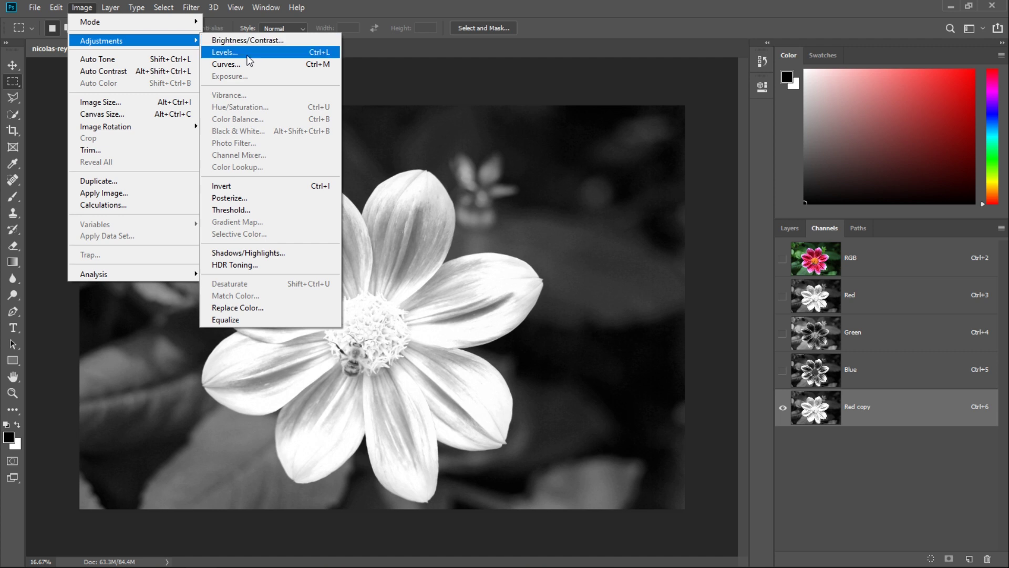
# Apply Levels to Red copy with black input at 115 and white input at 117
pyautogui.click(245, 51)
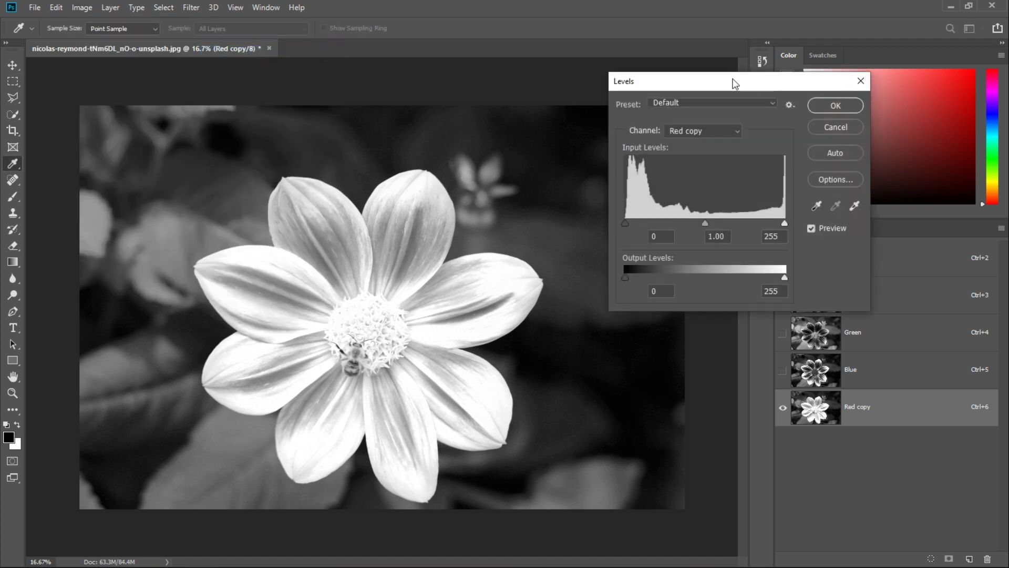
pyautogui.moveTo(735, 80); pyautogui.dragTo(696, 52)
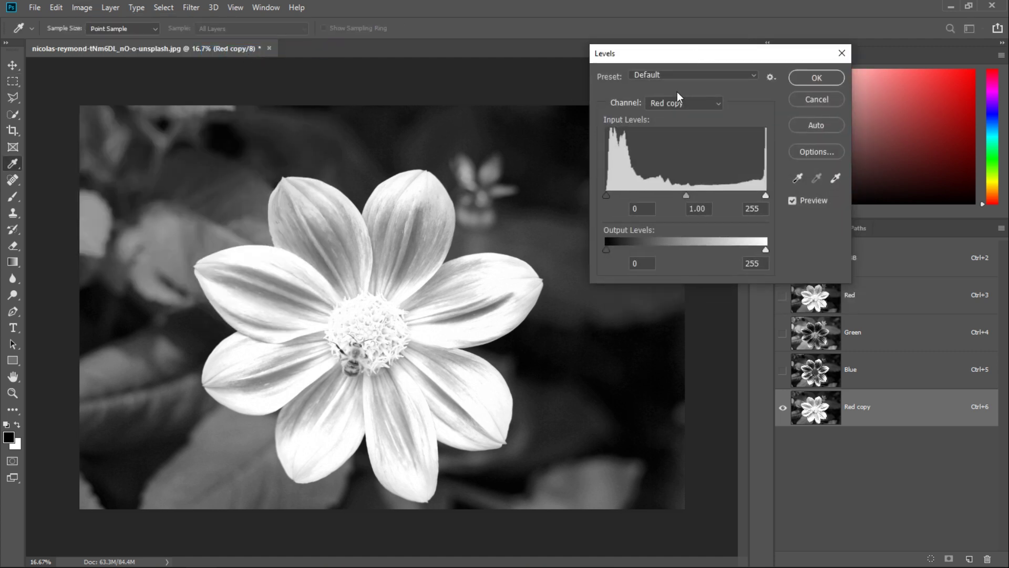
pyautogui.moveTo(606, 196); pyautogui.dragTo(669, 195)
pyautogui.moveTo(765, 196); pyautogui.dragTo(705, 196)
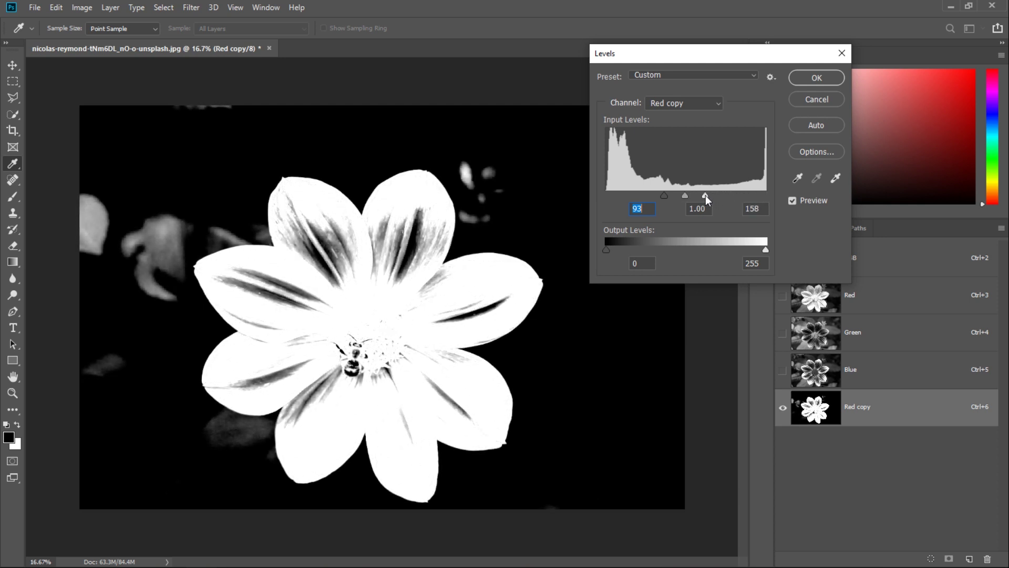
pyautogui.moveTo(664, 196)
pyautogui.mouseDown()
pyautogui.moveTo(700, 195)
pyautogui.moveTo(683, 195)
pyautogui.mouseUp()
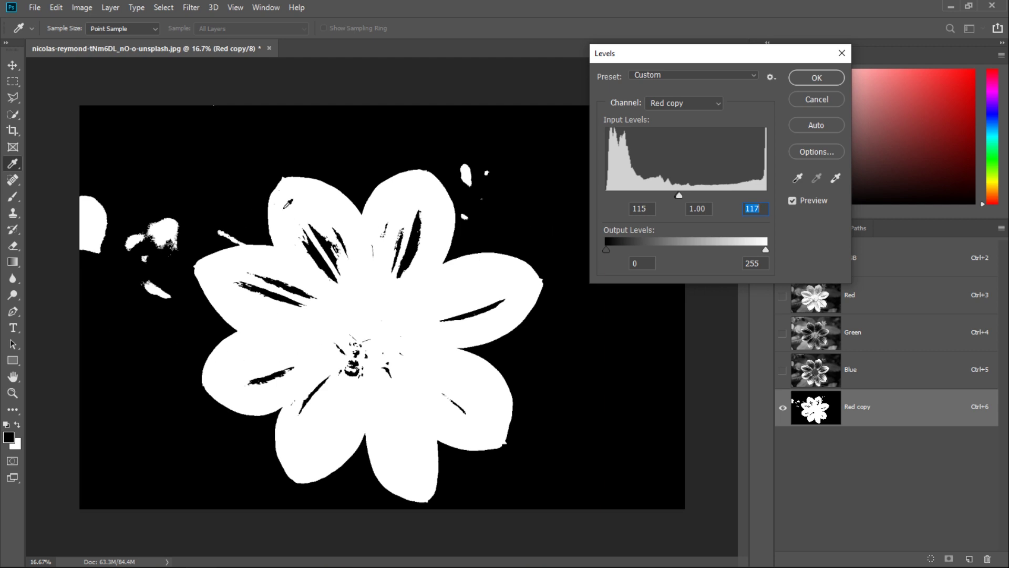
pyautogui.click(815, 78)
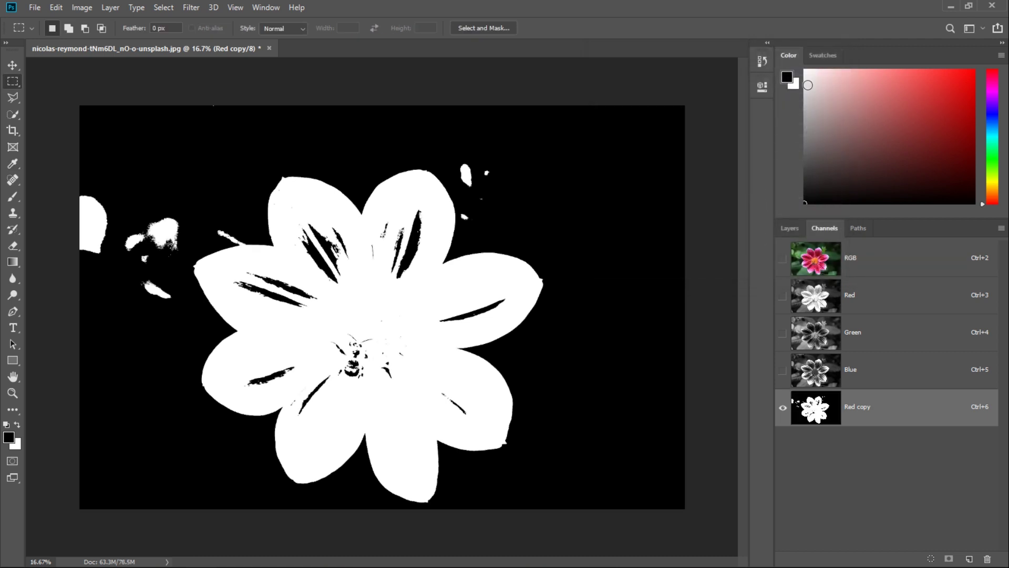
# Zoom in and set up a Normal-mode Brush with white as the foreground colour
pyautogui.hotkey('ctrl', '+')
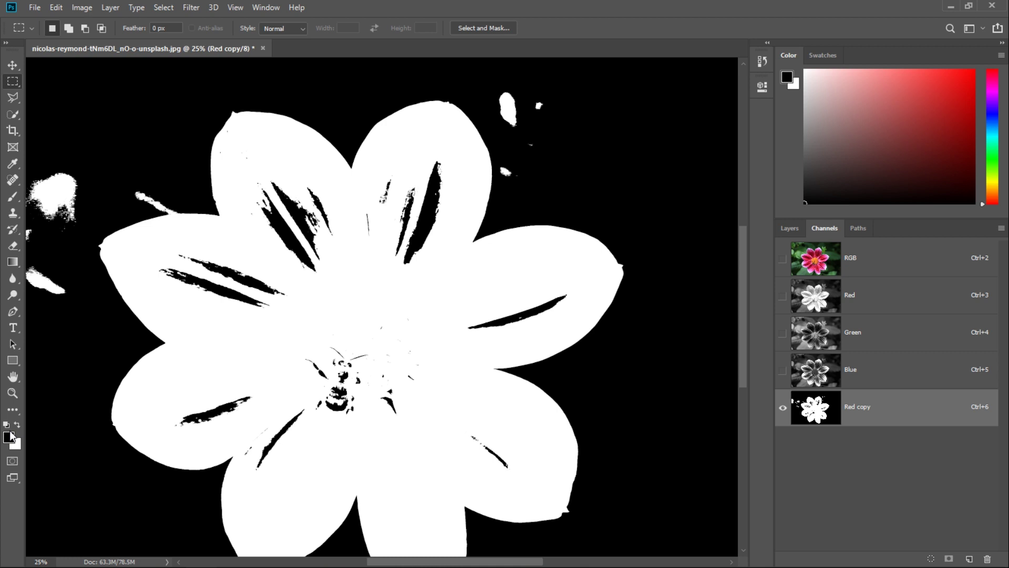
pyautogui.click(18, 426)
pyautogui.click(17, 426)
pyautogui.press('x')
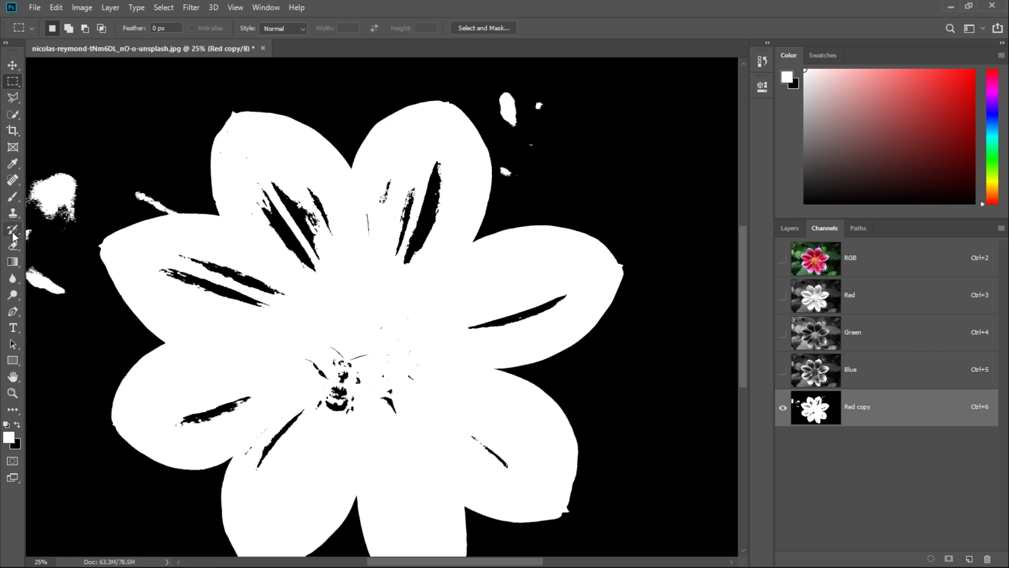
pyautogui.click(13, 198)
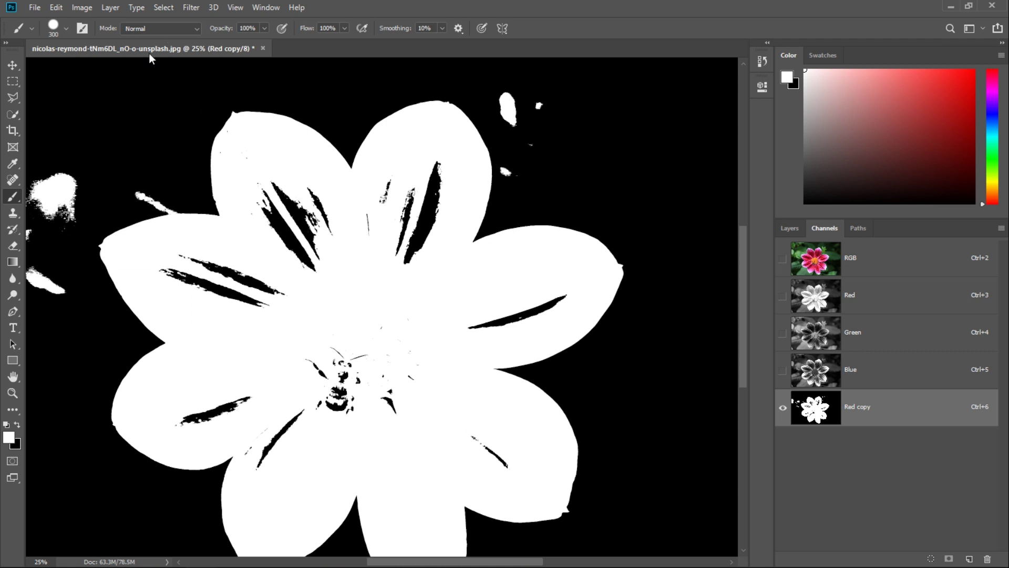
pyautogui.click(194, 30)
pyautogui.click(196, 31)
pyautogui.click(66, 29)
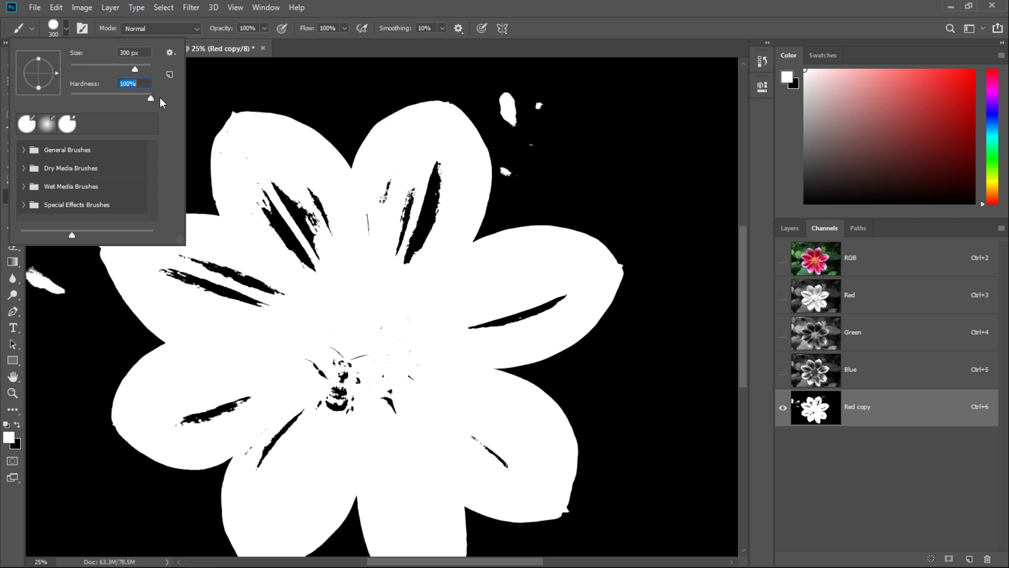
pyautogui.click(421, 6)
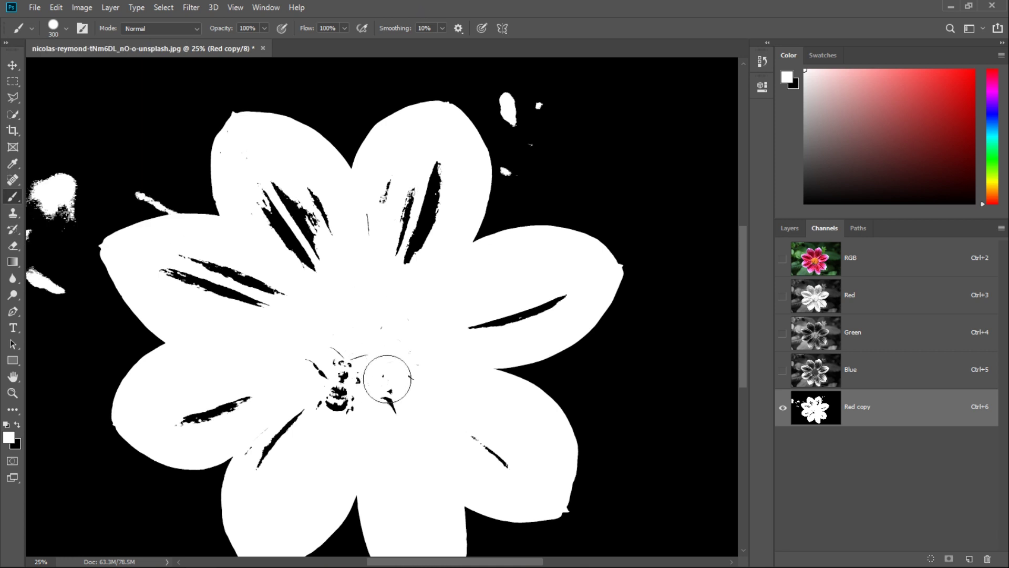
# Paint white over the black spots at the centre and the streaks on the petals
pyautogui.moveTo(409, 430)
pyautogui.mouseDown()
pyautogui.moveTo(394, 397)
pyautogui.moveTo(383, 425)
pyautogui.moveTo(371, 372)
pyautogui.moveTo(329, 397)
pyautogui.moveTo(279, 459)
pyautogui.moveTo(265, 405)
pyautogui.moveTo(199, 401)
pyautogui.moveTo(281, 369)
pyautogui.moveTo(226, 277)
pyautogui.moveTo(185, 275)
pyautogui.moveTo(281, 294)
pyautogui.moveTo(270, 191)
pyautogui.moveTo(266, 214)
pyautogui.moveTo(336, 260)
pyautogui.mouseUp()
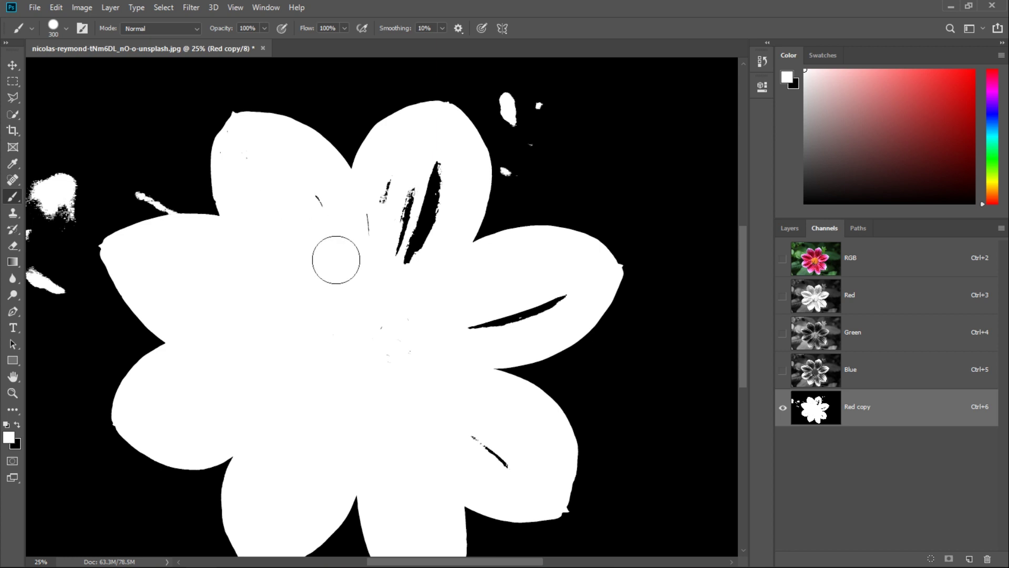
pyautogui.moveTo(344, 273)
pyautogui.mouseDown()
pyautogui.moveTo(317, 207)
pyautogui.moveTo(391, 197)
pyautogui.moveTo(399, 254)
pyautogui.moveTo(430, 169)
pyautogui.moveTo(458, 157)
pyautogui.moveTo(426, 176)
pyautogui.mouseUp()
pyautogui.press('[')
pyautogui.press('[')
pyautogui.press('[')
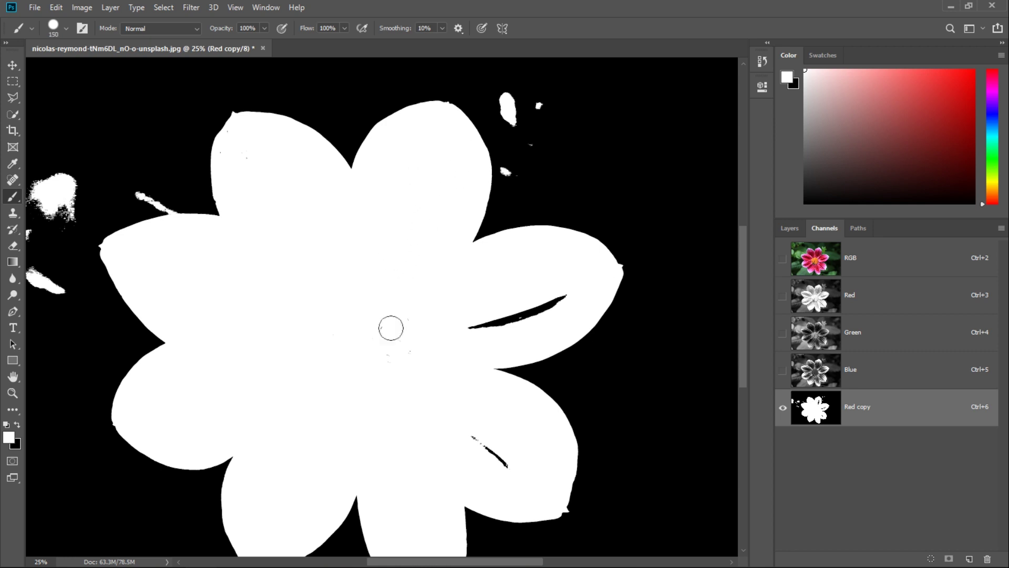
pyautogui.press(']')
pyautogui.press(']')
pyautogui.press(']')
pyautogui.moveTo(507, 311); pyautogui.dragTo(553, 287)
pyautogui.moveTo(473, 439); pyautogui.dragTo(489, 459)
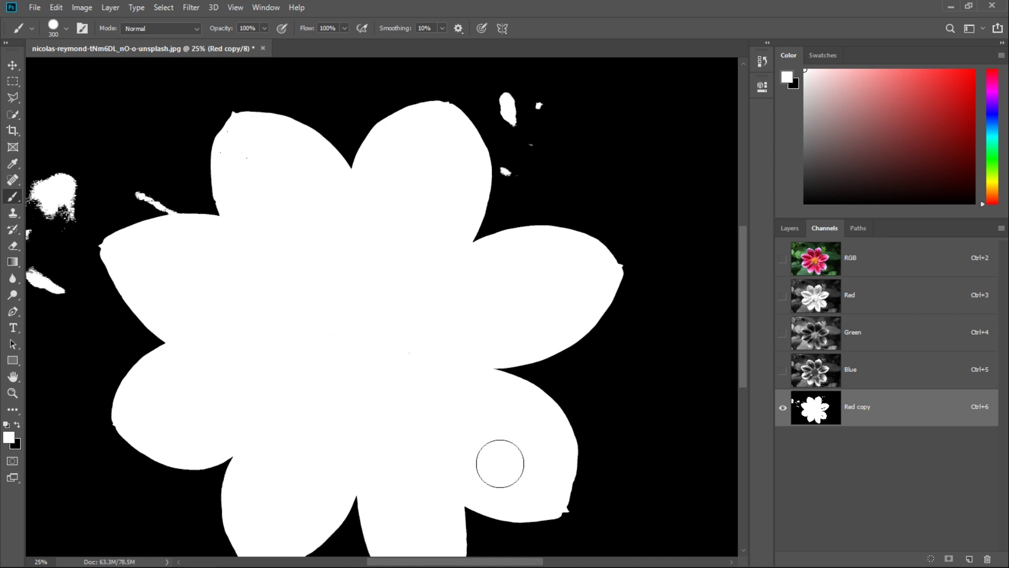
pyautogui.moveTo(363, 457)
pyautogui.mouseDown()
pyautogui.moveTo(419, 271)
pyautogui.moveTo(396, 384)
pyautogui.mouseUp()
pyautogui.moveTo(396, 289); pyautogui.dragTo(356, 336)
# Switch to black and paint out the stem and small white blobs around the flower
pyautogui.click(17, 426)
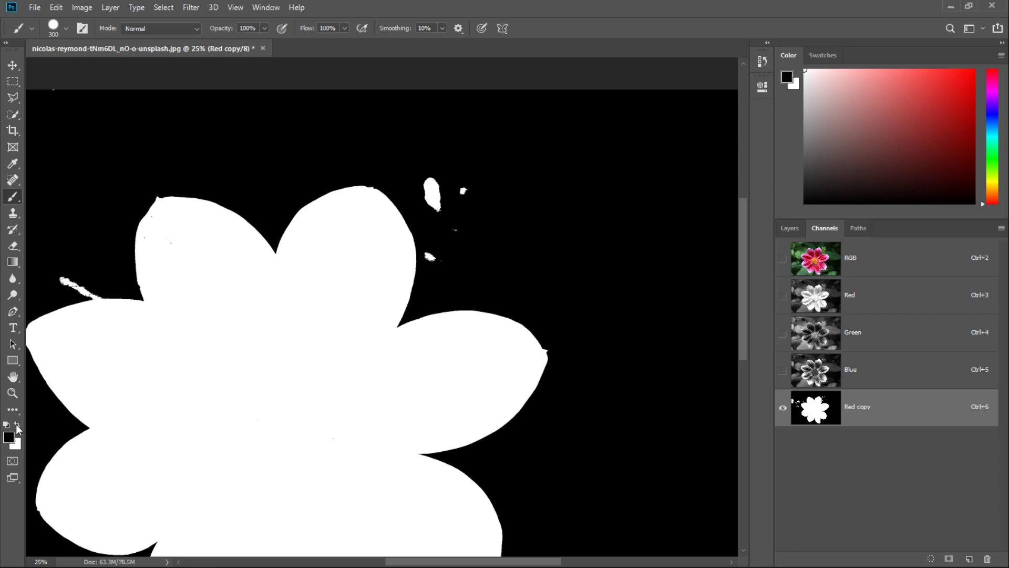
pyautogui.moveTo(468, 250)
pyautogui.mouseDown()
pyautogui.moveTo(445, 363)
pyautogui.moveTo(421, 356)
pyautogui.moveTo(403, 279)
pyautogui.moveTo(452, 287)
pyautogui.mouseUp()
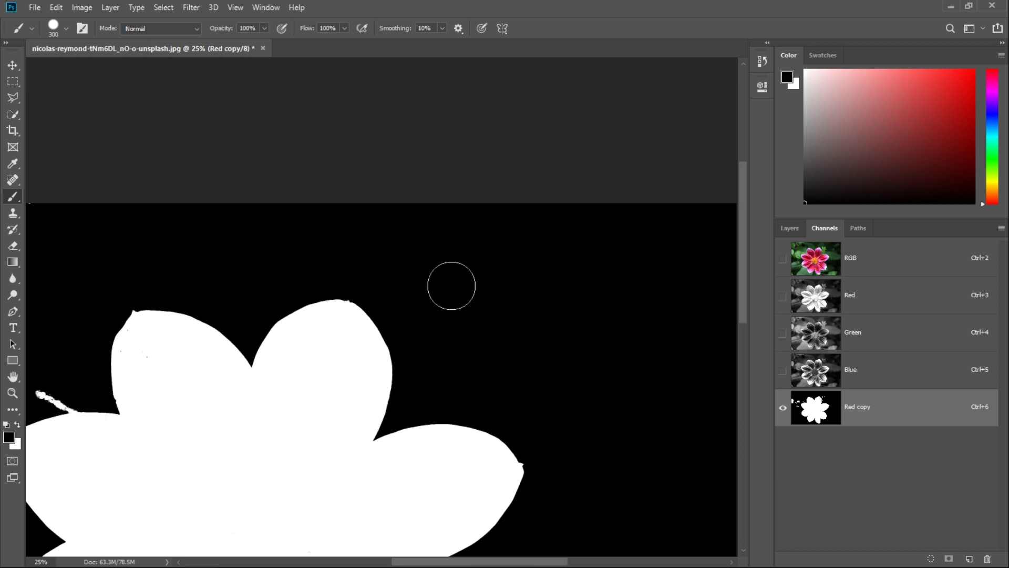
pyautogui.moveTo(311, 323); pyautogui.dragTo(696, 295)
pyautogui.moveTo(431, 343)
pyautogui.mouseDown()
pyautogui.moveTo(442, 368)
pyautogui.moveTo(311, 415)
pyautogui.moveTo(348, 379)
pyautogui.moveTo(334, 462)
pyautogui.moveTo(305, 342)
pyautogui.moveTo(239, 282)
pyautogui.moveTo(221, 297)
pyautogui.mouseUp()
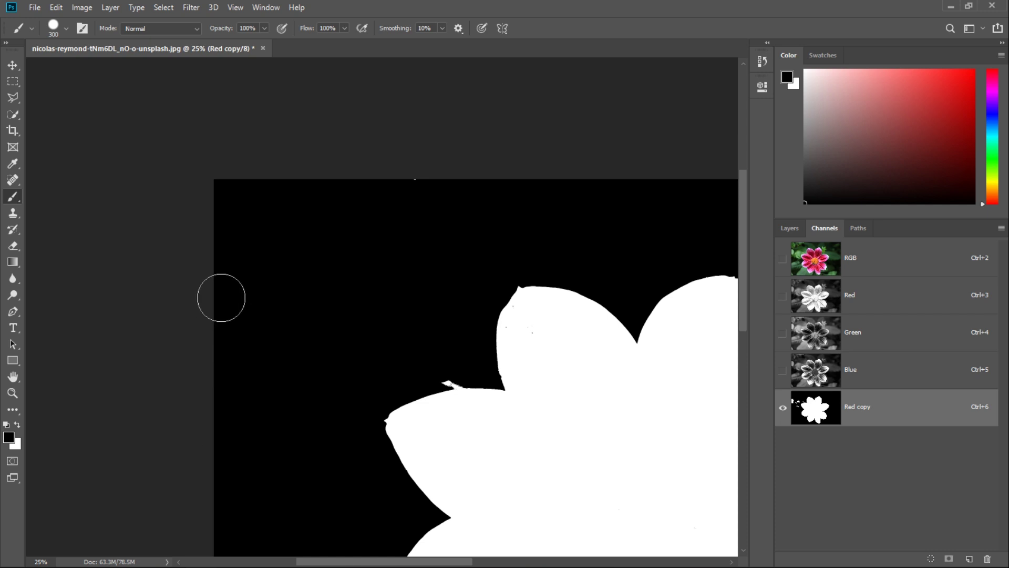
pyautogui.moveTo(380, 368); pyautogui.dragTo(349, 133)
pyautogui.moveTo(525, 473)
pyautogui.mouseDown()
pyautogui.moveTo(304, 302)
pyautogui.moveTo(245, 450)
pyautogui.moveTo(531, 371)
pyautogui.moveTo(300, 327)
pyautogui.moveTo(182, 215)
pyautogui.moveTo(469, 365)
pyautogui.moveTo(399, 306)
pyautogui.mouseUp()
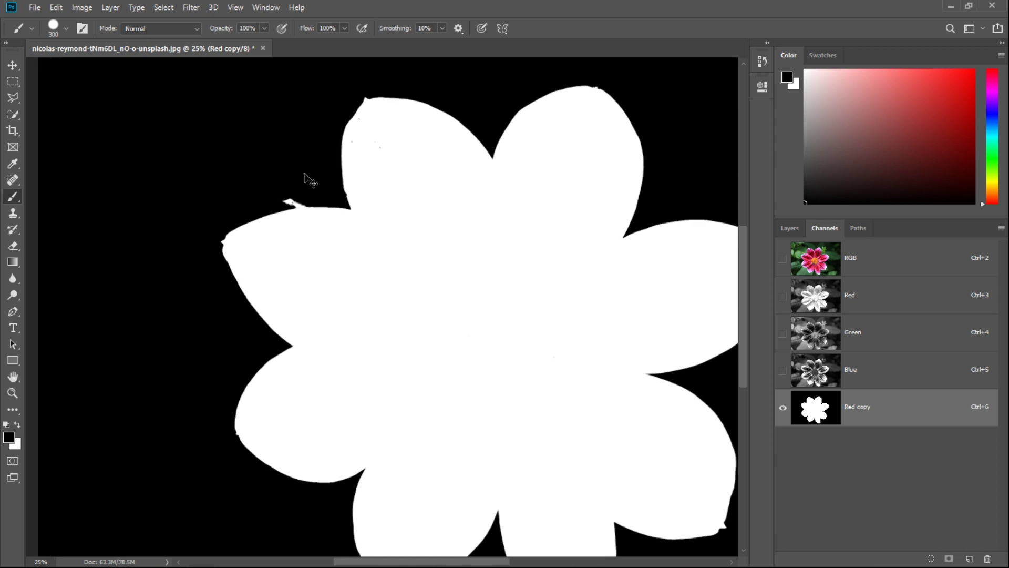
# Zoom in on the petal edge, erase remaining grey fragments and specks with a smaller brush, then fit the view
pyautogui.hotkey('ctrl', '+')
pyautogui.hotkey('ctrl', '+')
pyautogui.hotkey('ctrl', '+')
pyautogui.moveTo(194, 111); pyautogui.dragTo(451, 453)
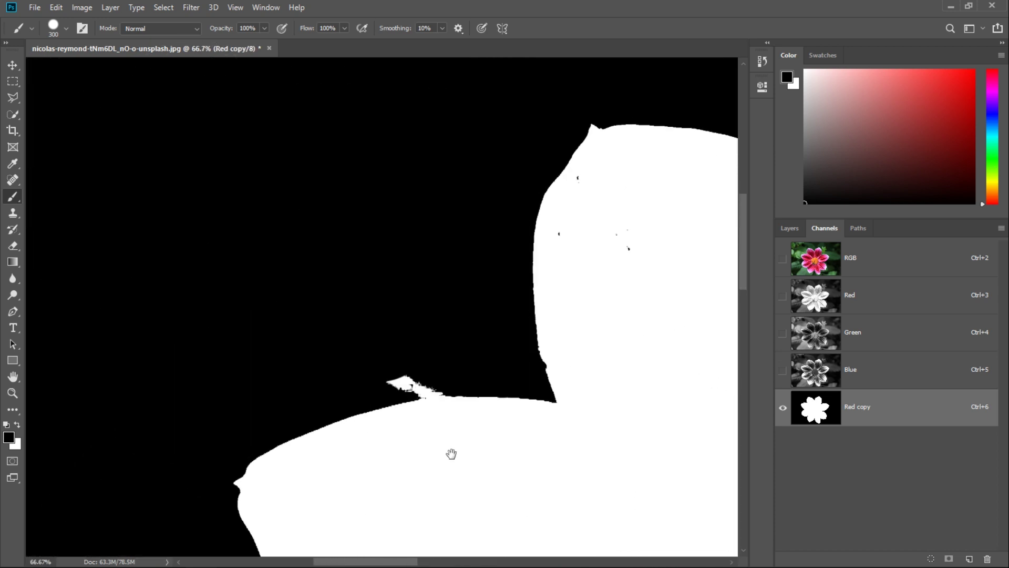
pyautogui.hotkey('ctrl', '+')
pyautogui.hotkey('ctrl', '+')
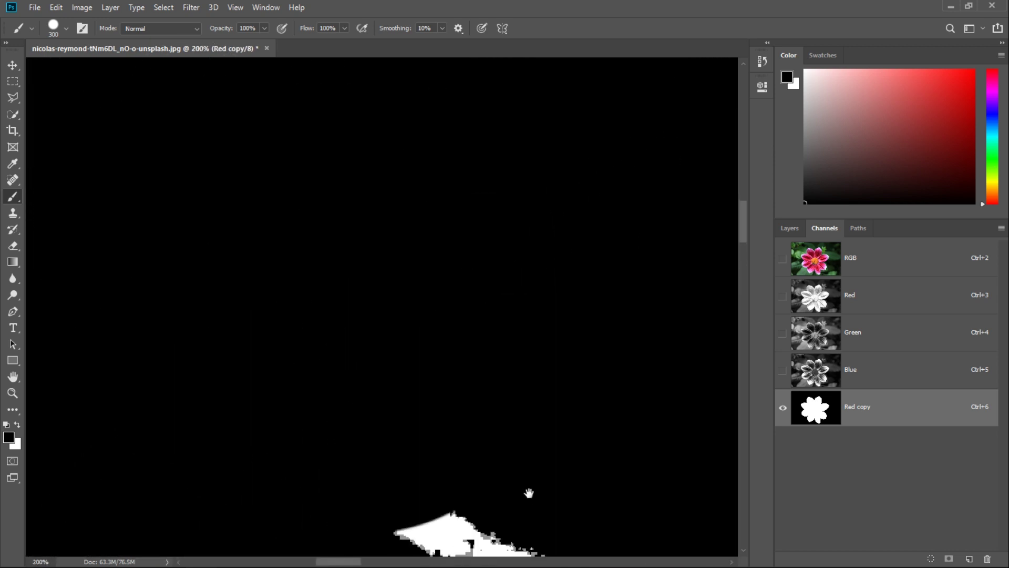
pyautogui.moveTo(529, 493); pyautogui.dragTo(391, 236)
pyautogui.press('[')
pyautogui.press('[')
pyautogui.press('[')
pyautogui.press('[')
pyautogui.press('[')
pyautogui.press('[')
pyautogui.press('[')
pyautogui.press('[')
pyautogui.press('[')
pyautogui.press('[')
pyautogui.moveTo(456, 289)
pyautogui.mouseDown()
pyautogui.moveTo(356, 300)
pyautogui.moveTo(432, 290)
pyautogui.mouseUp()
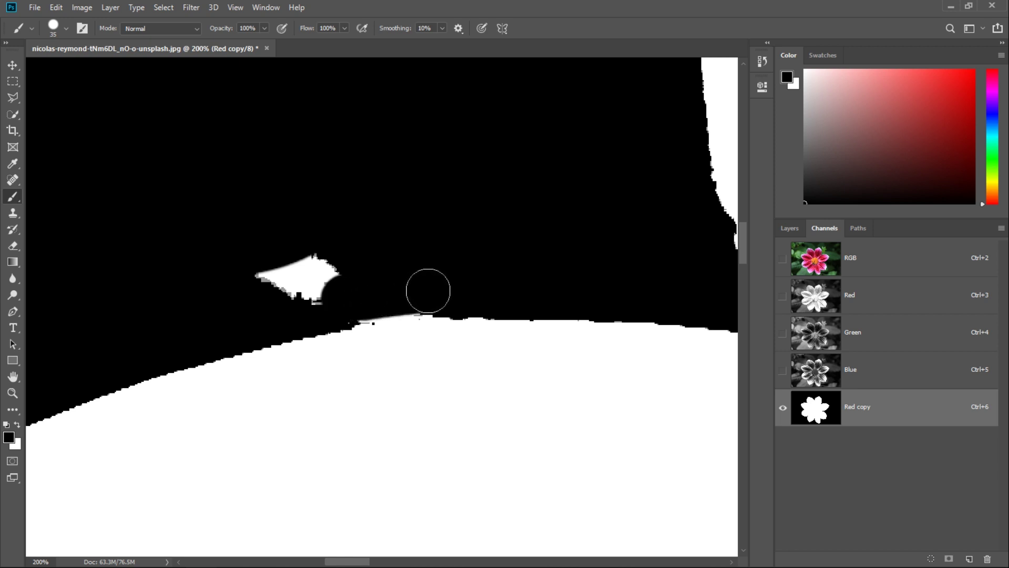
pyautogui.moveTo(345, 280); pyautogui.dragTo(349, 261)
pyautogui.moveTo(315, 299); pyautogui.dragTo(329, 282)
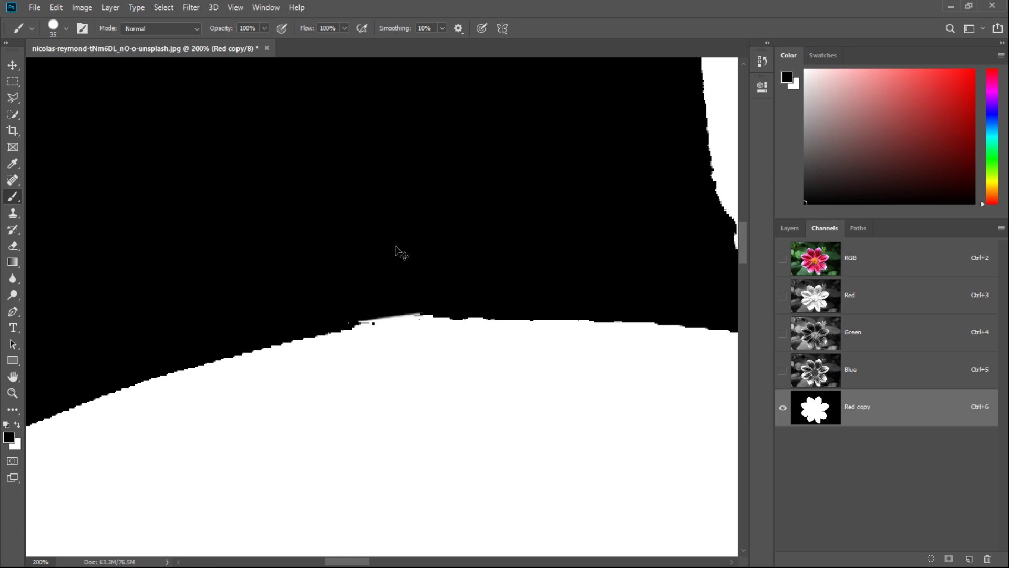
pyautogui.hotkey('ctrl', '0')
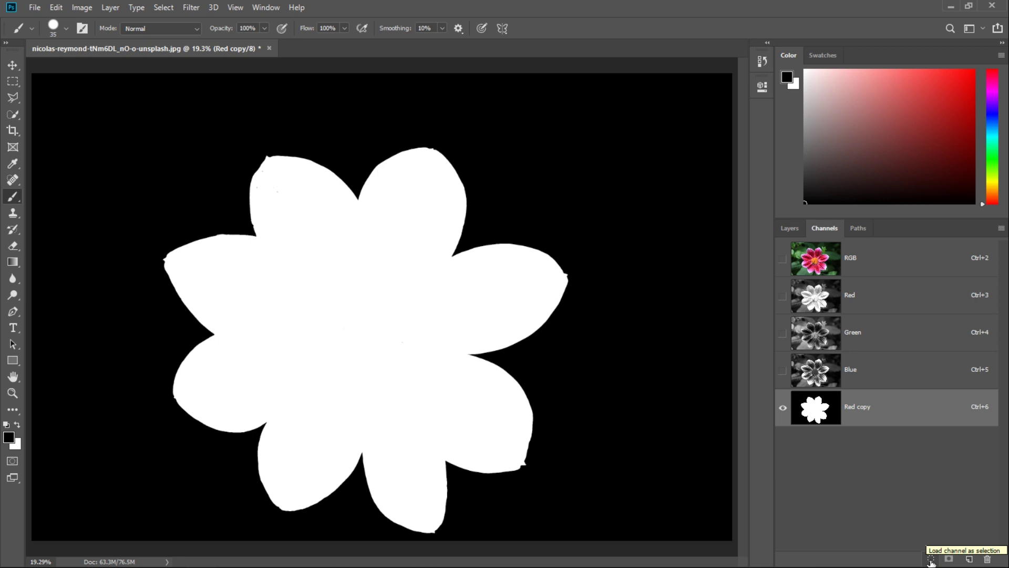
# Load Red copy as a selection, then show the RGB channels and hide Red copy
pyautogui.click(931, 560)
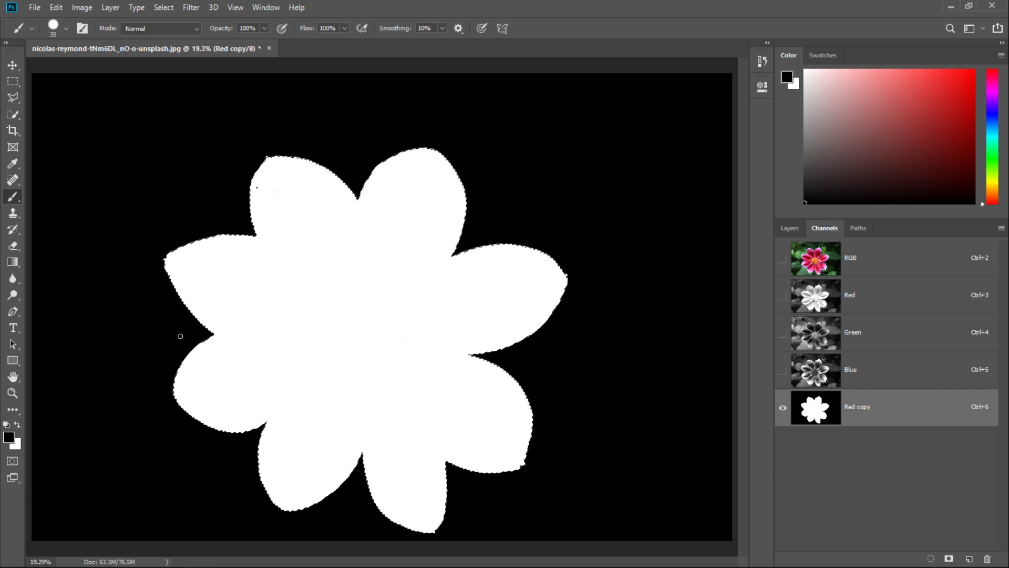
pyautogui.click(783, 259)
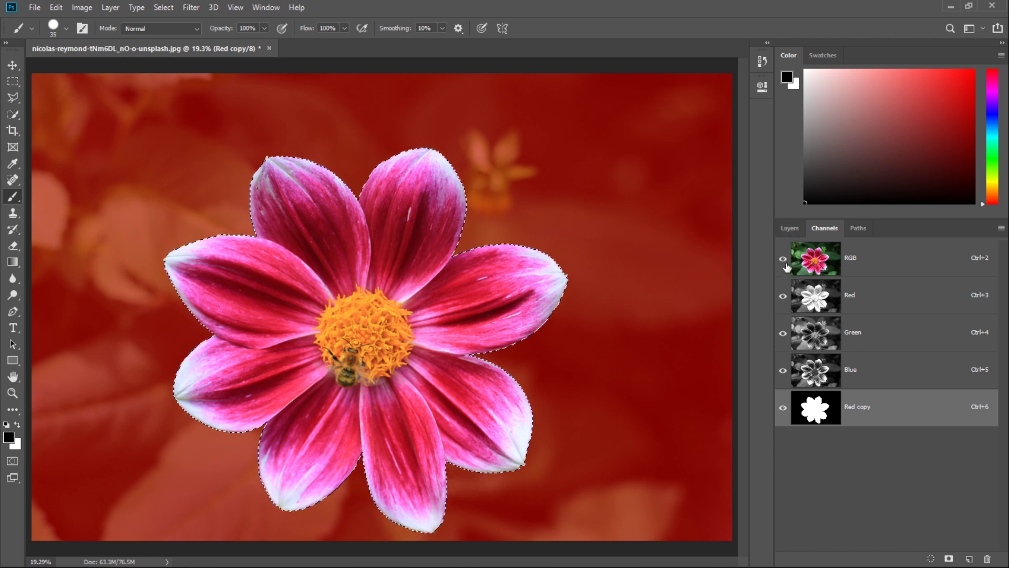
pyautogui.click(783, 407)
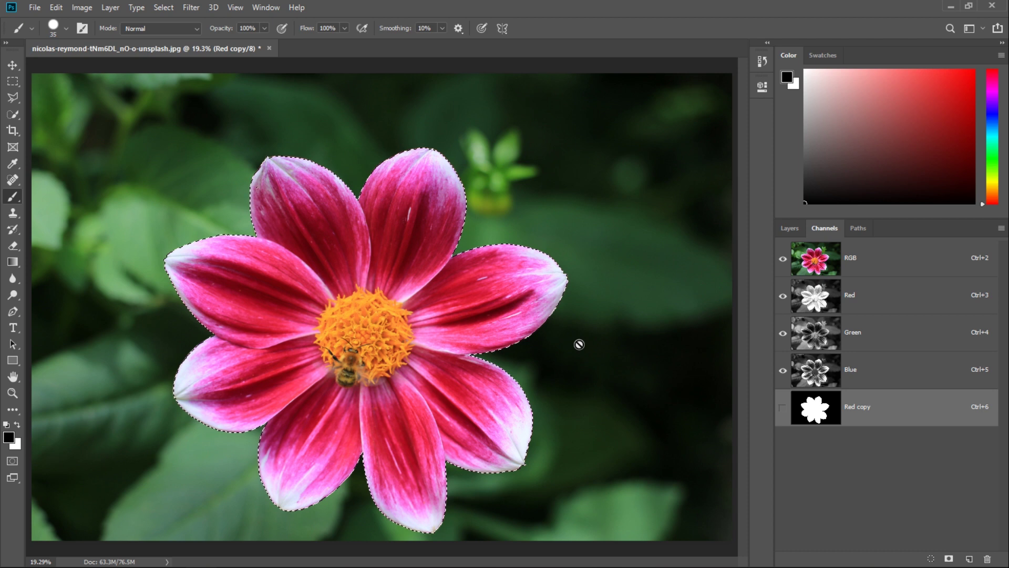
pyautogui.click(788, 229)
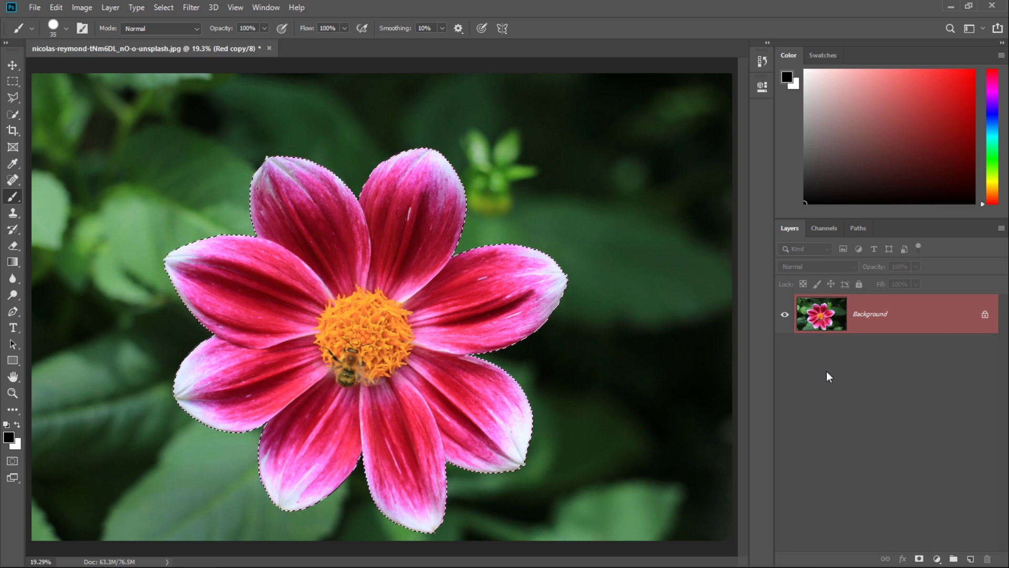
# Copy the selected dahlia to a new layer and hide the Background and Background copy layers
pyautogui.hotkey('ctrl', 'j')
pyautogui.hotkey('ctrl', 'j')
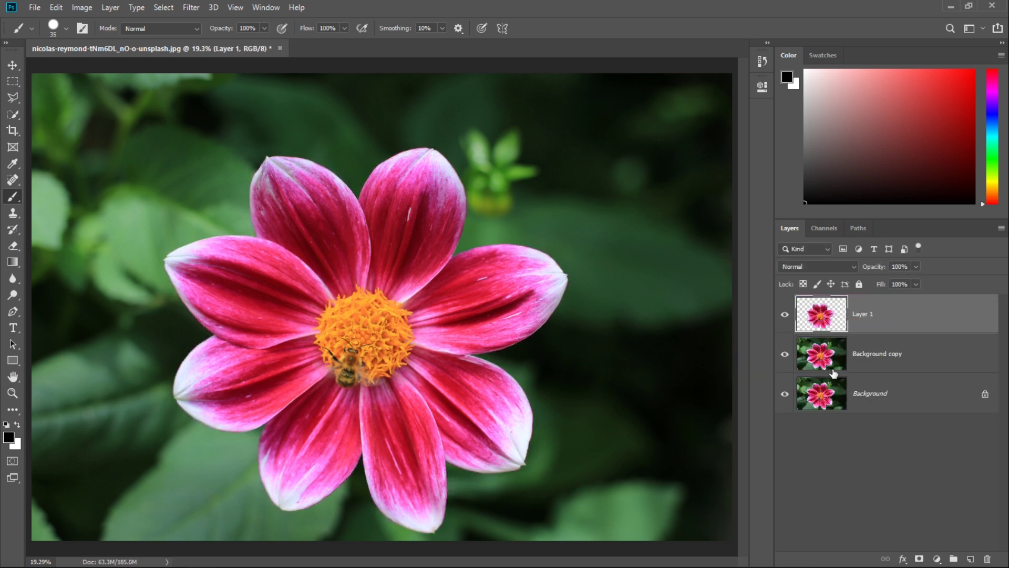
pyautogui.click(785, 394)
pyautogui.click(785, 356)
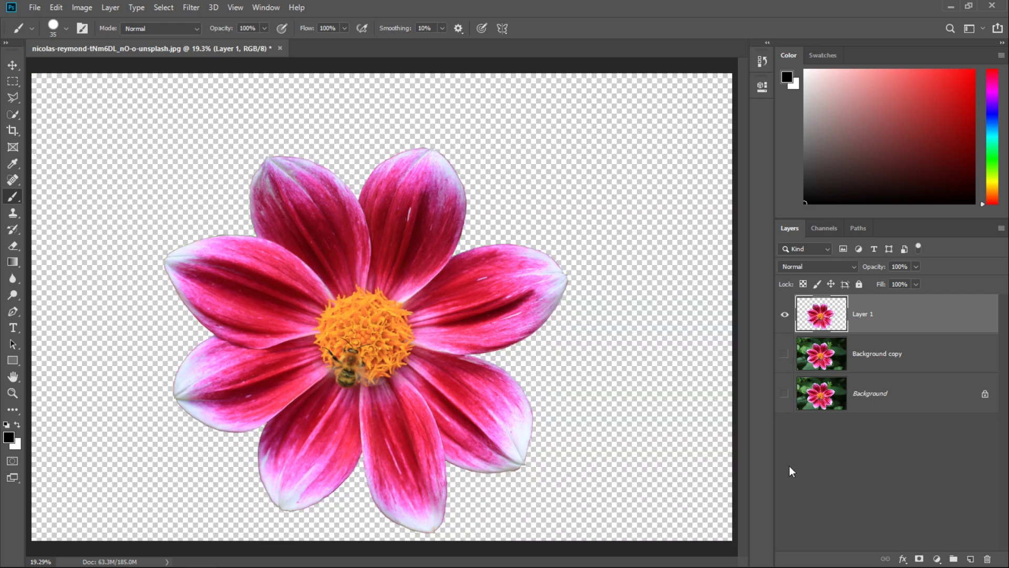